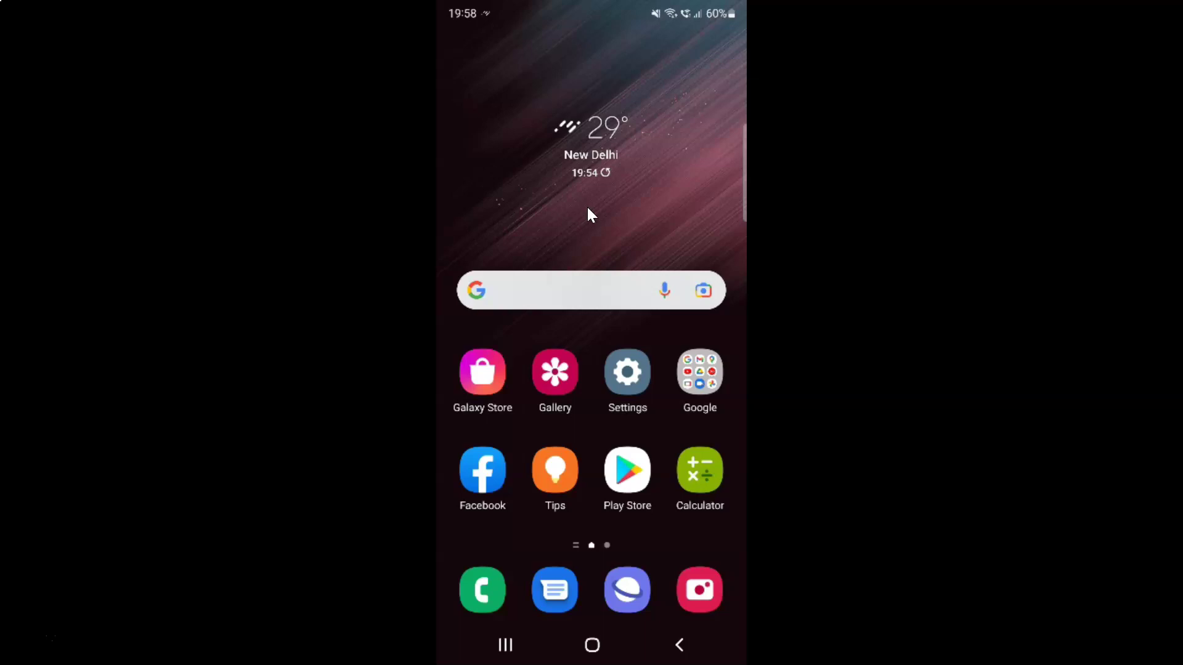
- Launch Samsung Internet from the dock, showing the TechMeSpot Facebook search history article
{"action": "left_click", "coordinate": [626, 589]}
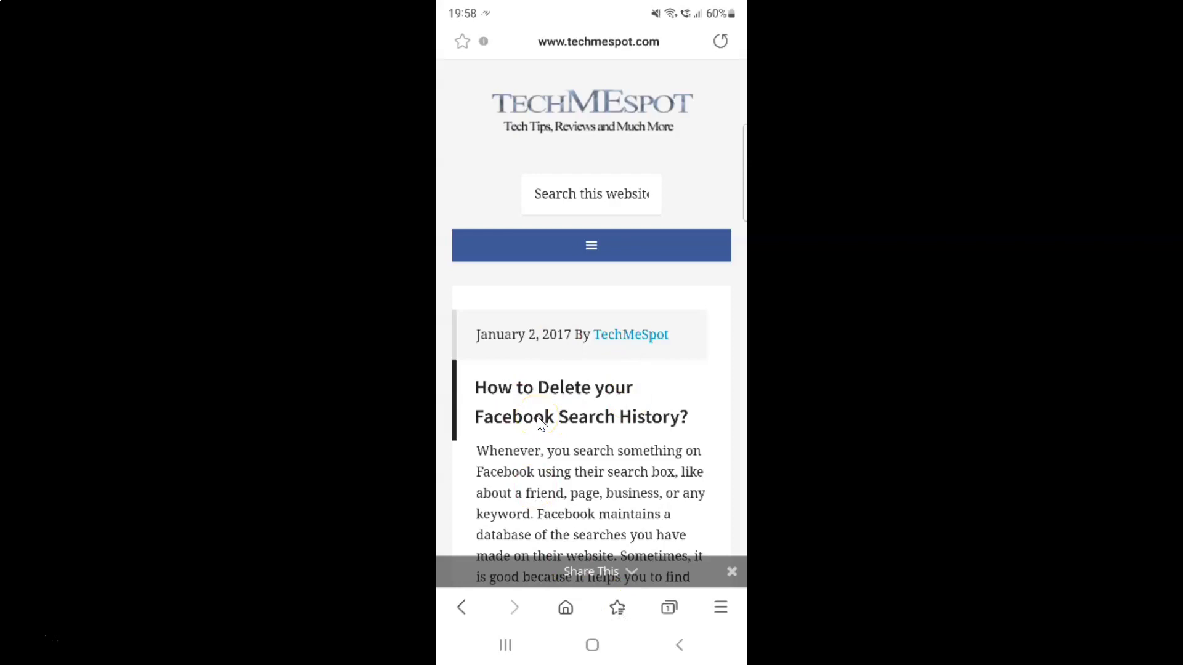
- Go to Settings > Webpage view and scrolling, where the scroll bar reads Right
{"action": "left_click", "coordinate": [722, 608]}
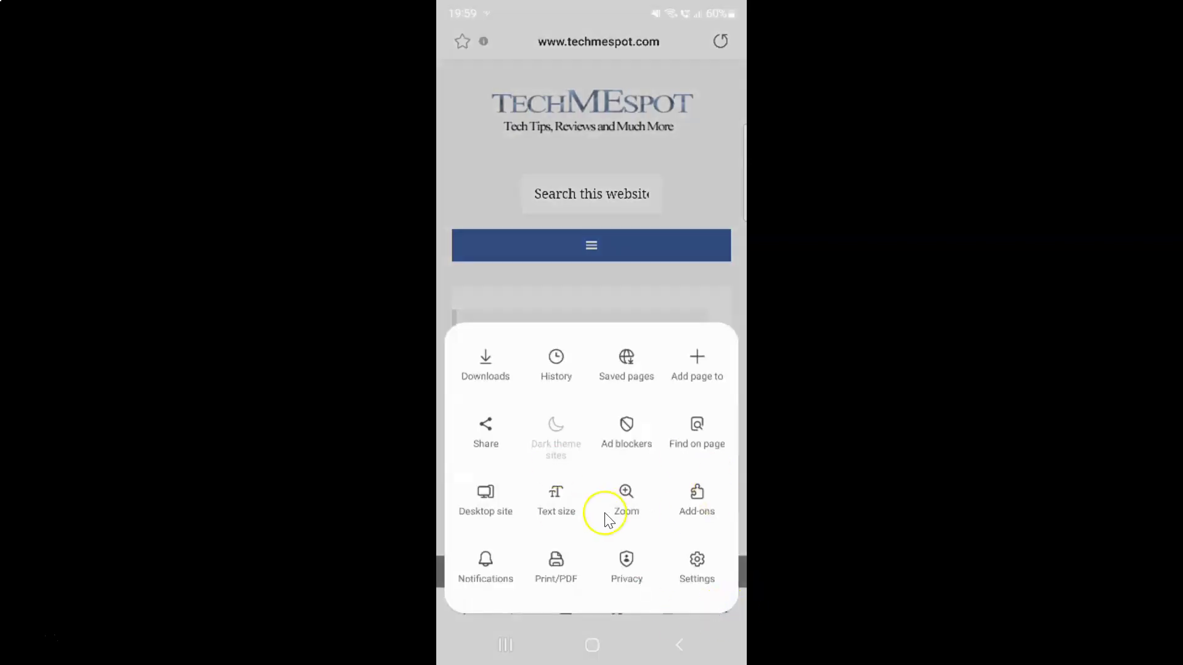
{"action": "left_click", "coordinate": [699, 576]}
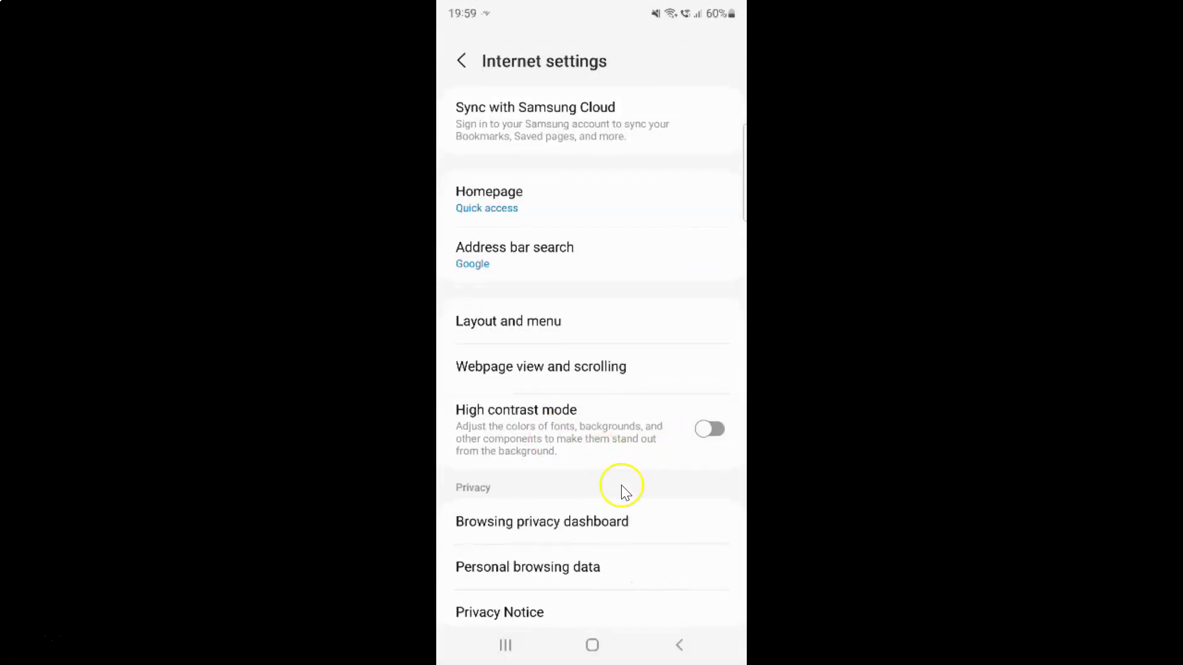
{"action": "left_click", "coordinate": [619, 378]}
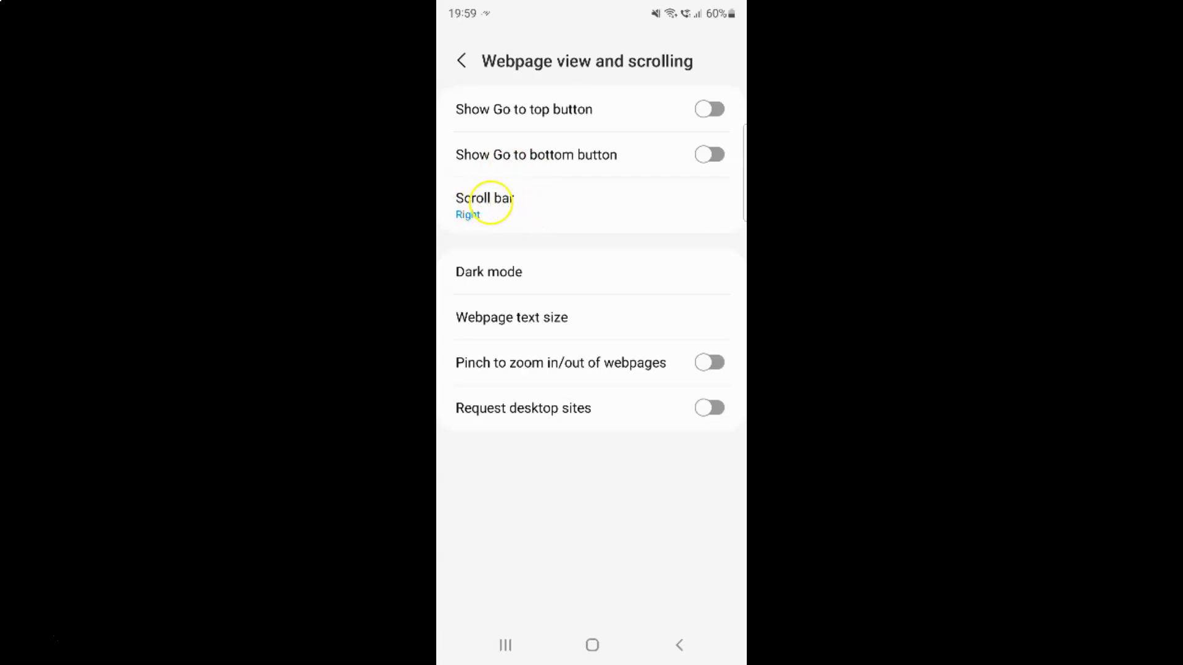
- Set the scroll bar position to Left, then back out of the settings page
{"action": "left_click", "coordinate": [491, 203]}
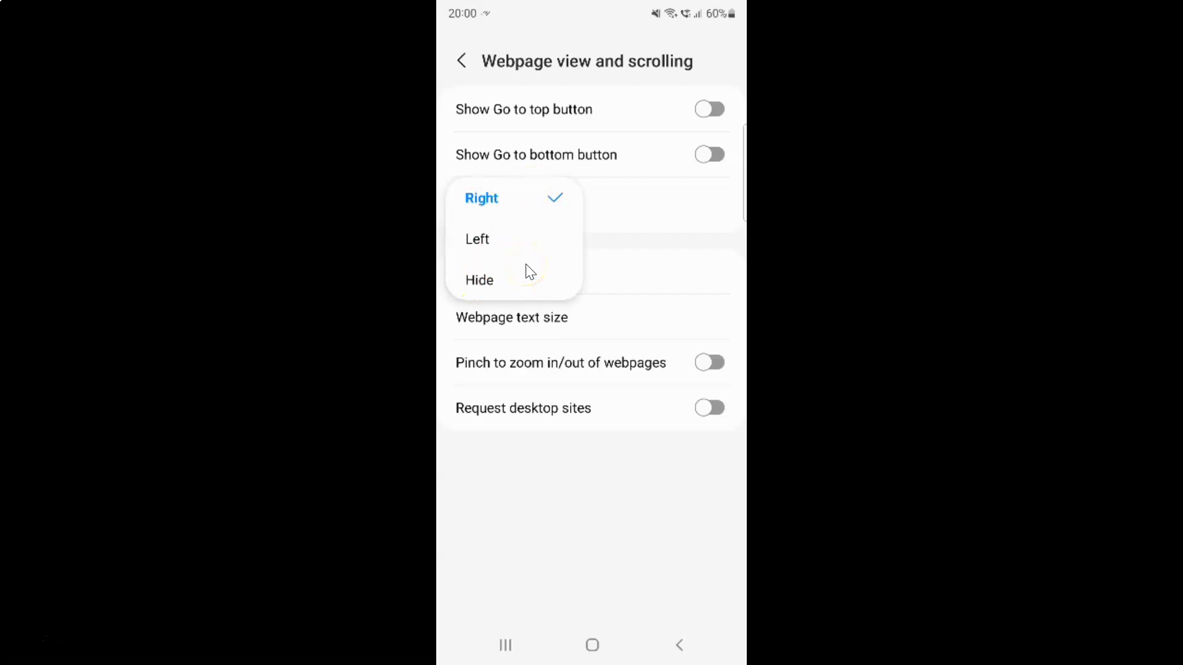
{"action": "left_click", "coordinate": [515, 228]}
{"action": "left_click", "coordinate": [479, 243]}
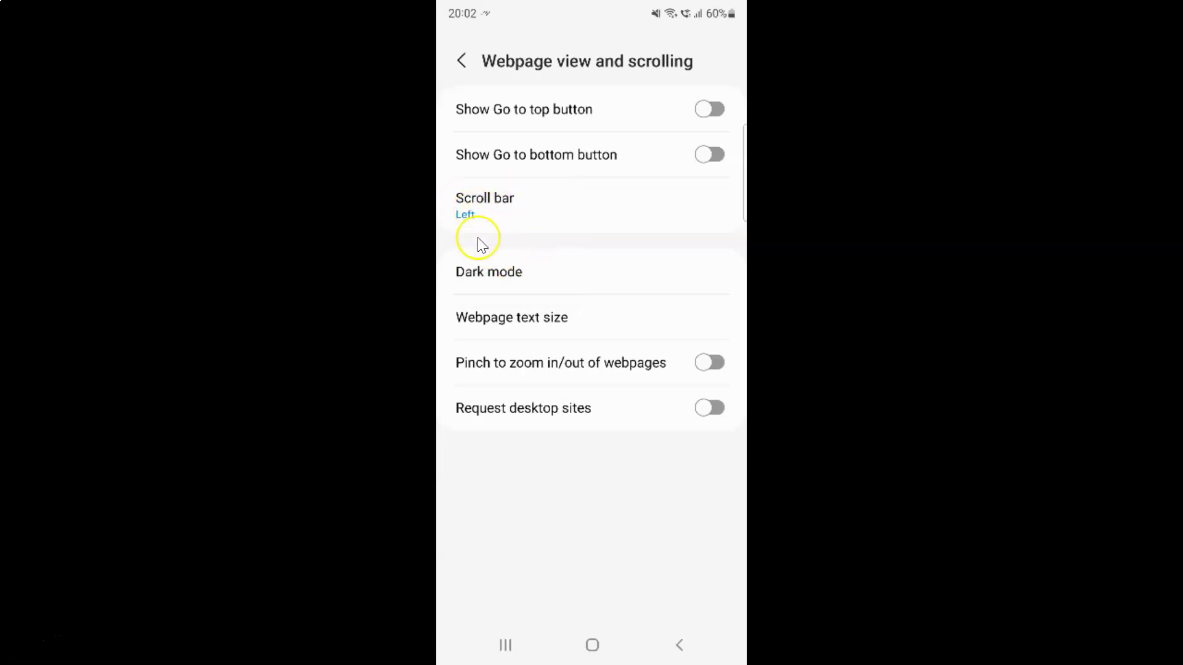
{"action": "left_click", "coordinate": [465, 61]}
{"action": "left_click", "coordinate": [465, 59]}
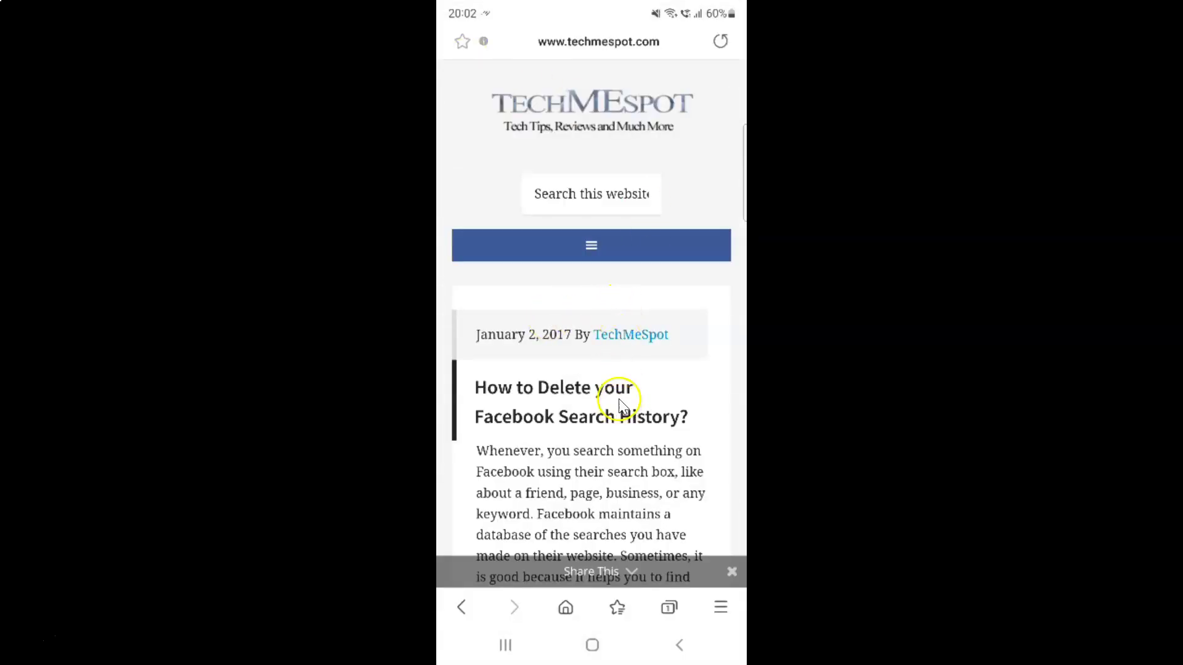
{"action": "left_click_drag", "start_coordinate": [612, 419], "coordinate": [461, 72]}
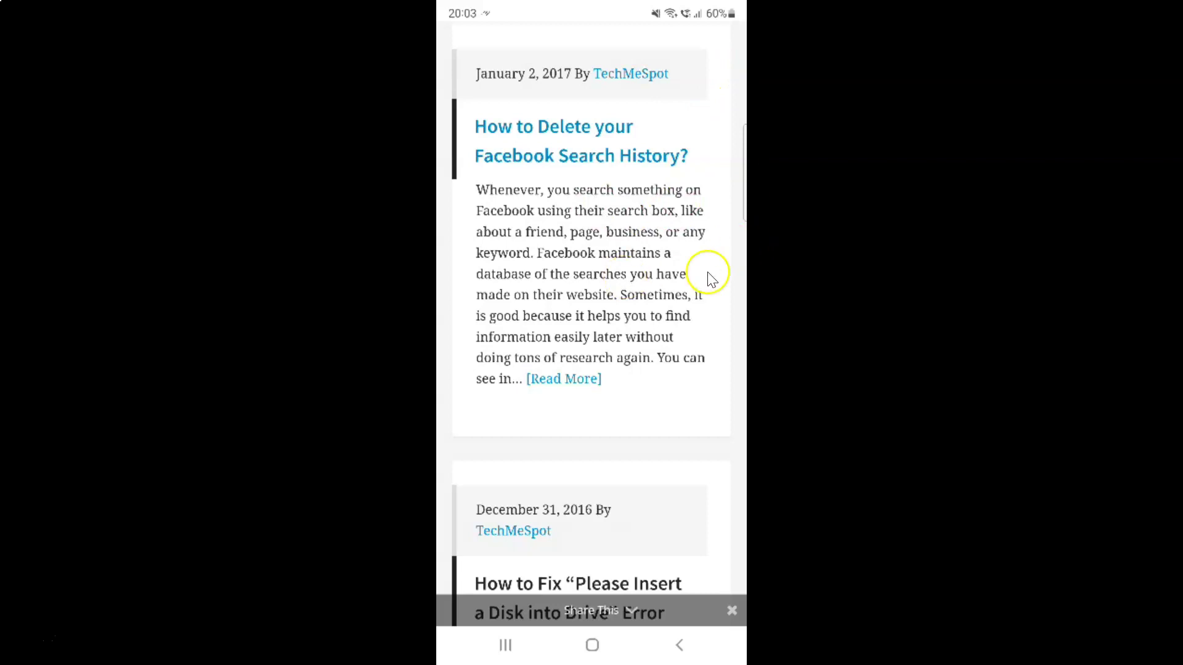
{"action": "scroll", "coordinate": [707, 272], "scroll_direction": "up", "scroll_amount": 2}
{"action": "left_click", "coordinate": [720, 608]}
{"action": "left_click", "coordinate": [697, 562]}
{"action": "left_click", "coordinate": [702, 367]}
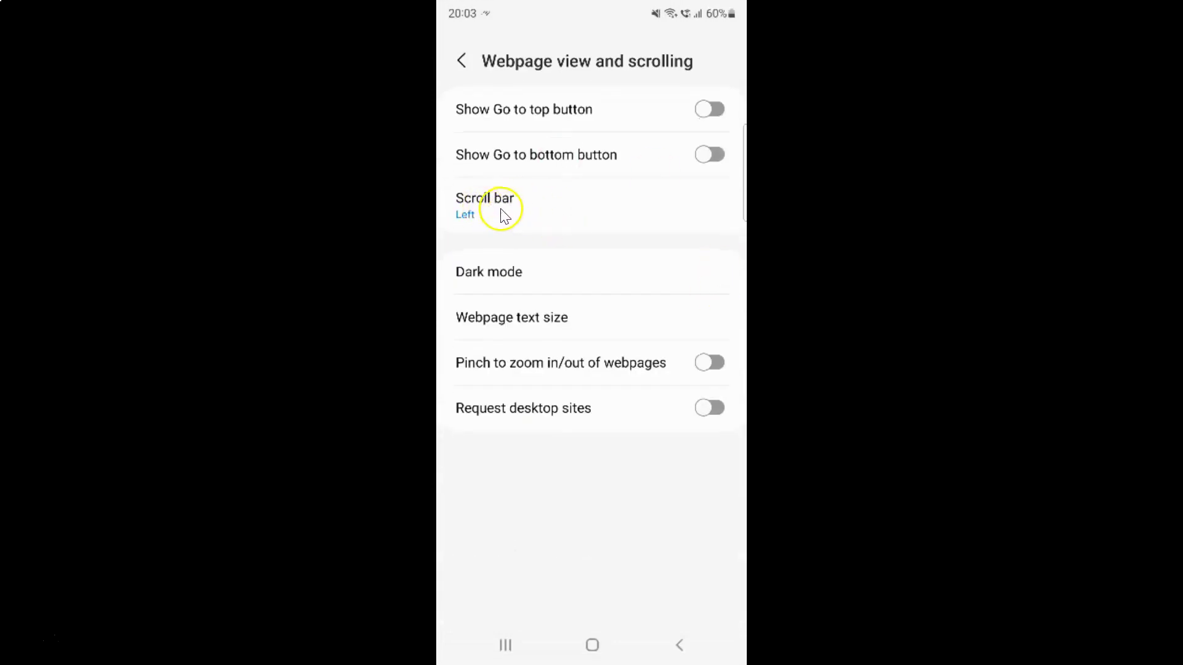
- Switch the scroll bar to Right and back out twice to the TechMeSpot article
{"action": "left_click", "coordinate": [497, 214]}
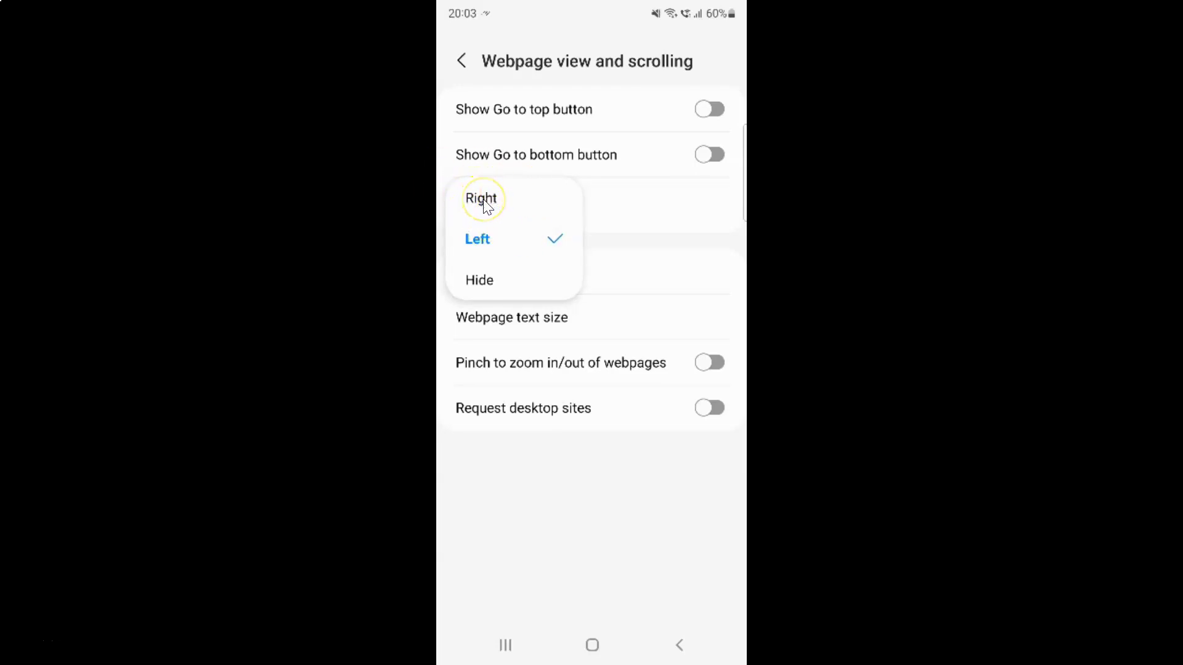
{"action": "left_click", "coordinate": [484, 199]}
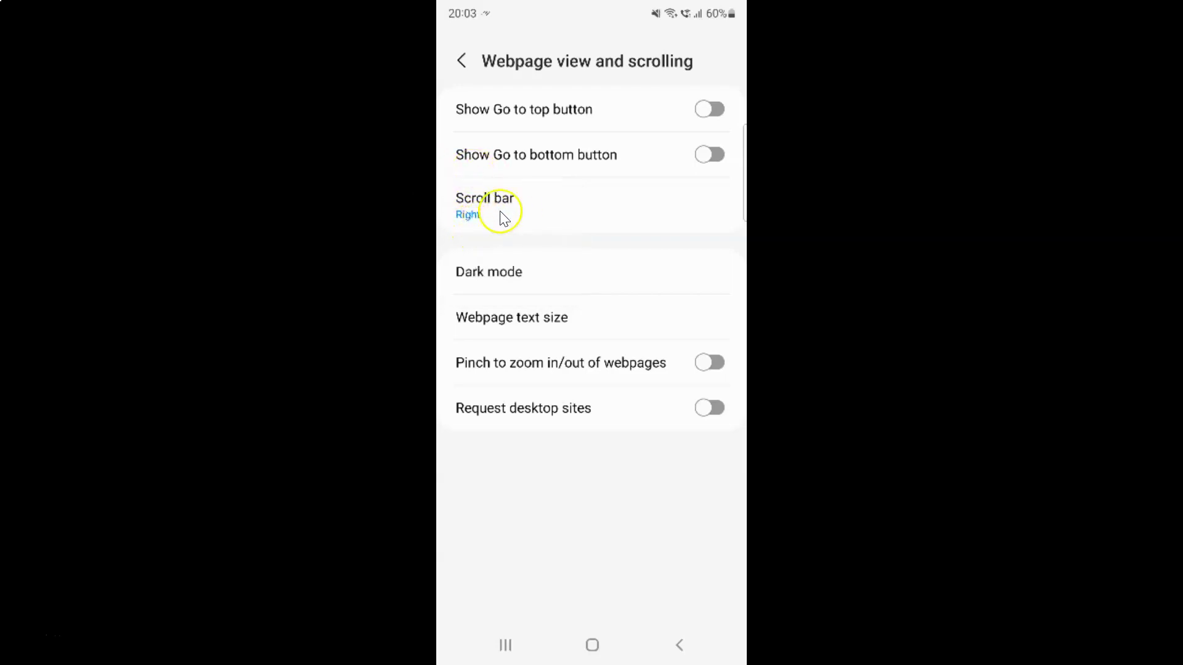
{"action": "left_click", "coordinate": [469, 60]}
{"action": "left_click", "coordinate": [469, 59]}
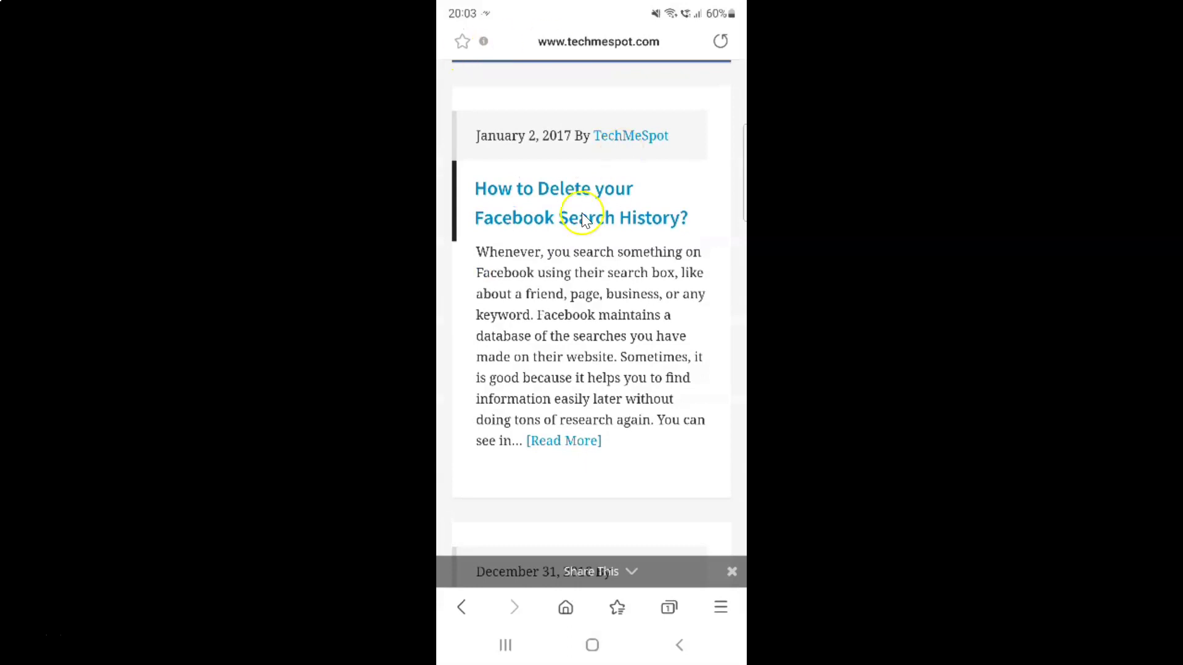
- Scroll the article to check the right-side scroll bar, then open browser Settings
{"action": "scroll", "coordinate": [633, 230], "scroll_direction": "down", "scroll_amount": 3}
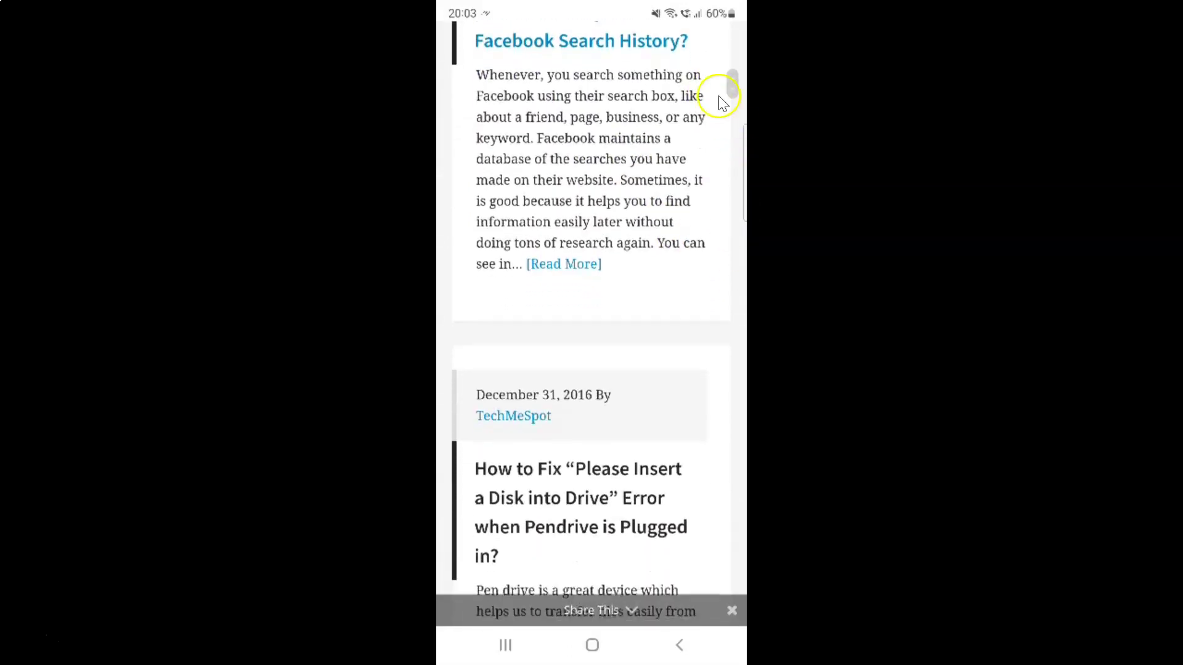
{"action": "scroll", "coordinate": [731, 82], "scroll_direction": "down", "scroll_amount": 1}
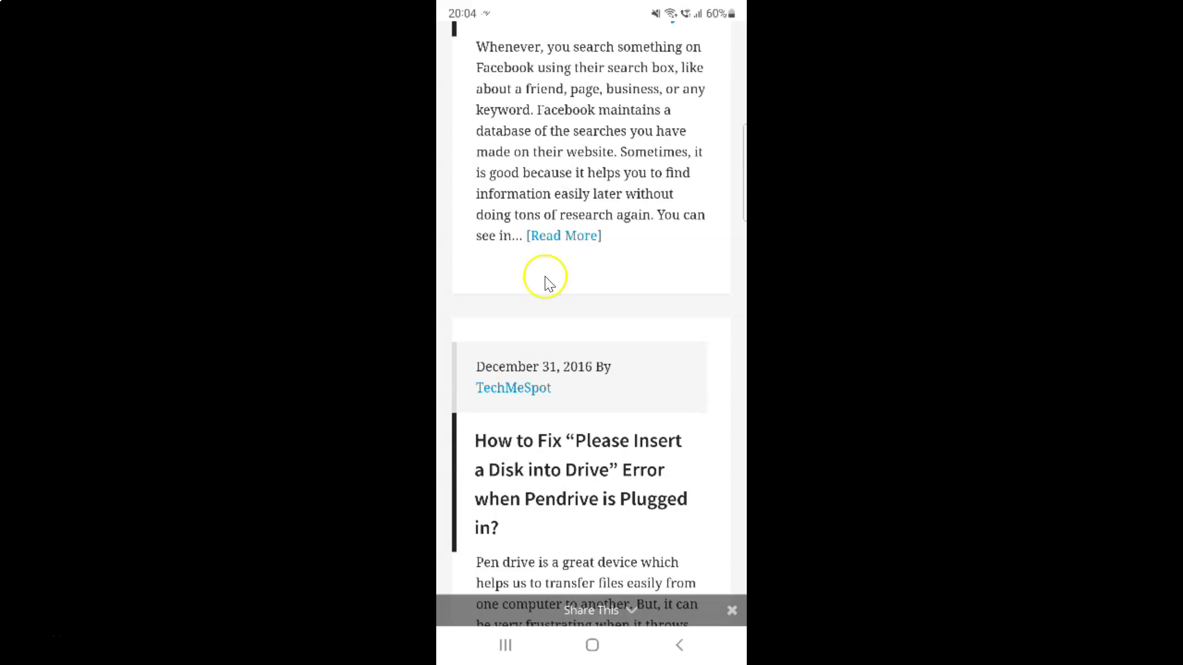
{"action": "scroll", "coordinate": [664, 545], "scroll_direction": "down", "scroll_amount": 3}
{"action": "scroll", "coordinate": [663, 540], "scroll_direction": "up", "scroll_amount": 3}
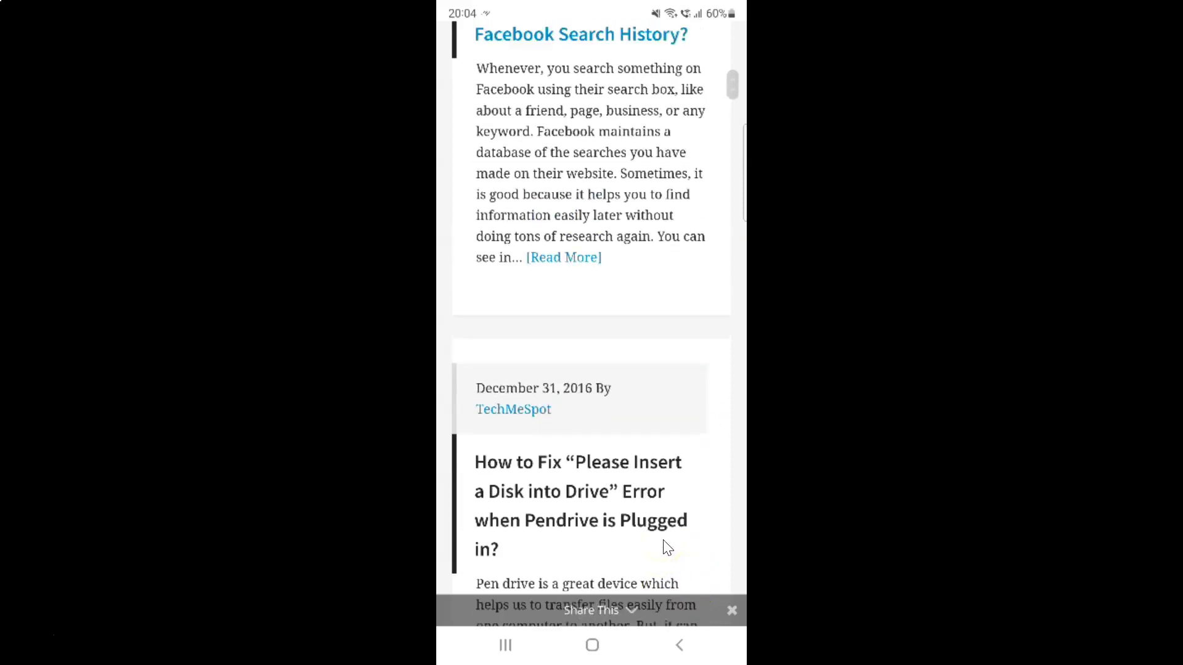
{"action": "left_click", "coordinate": [667, 555]}
- Set Scroll bar to Hide under Webpage view and scrolling
{"action": "left_click", "coordinate": [541, 367]}
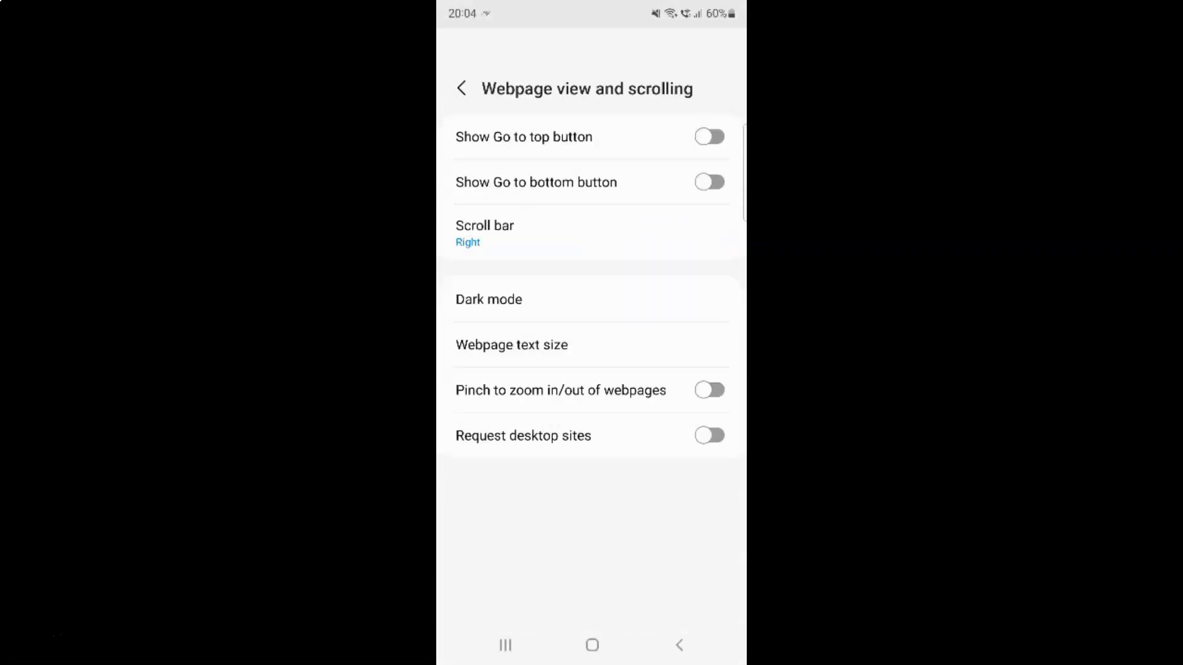
{"action": "left_click", "coordinate": [515, 210]}
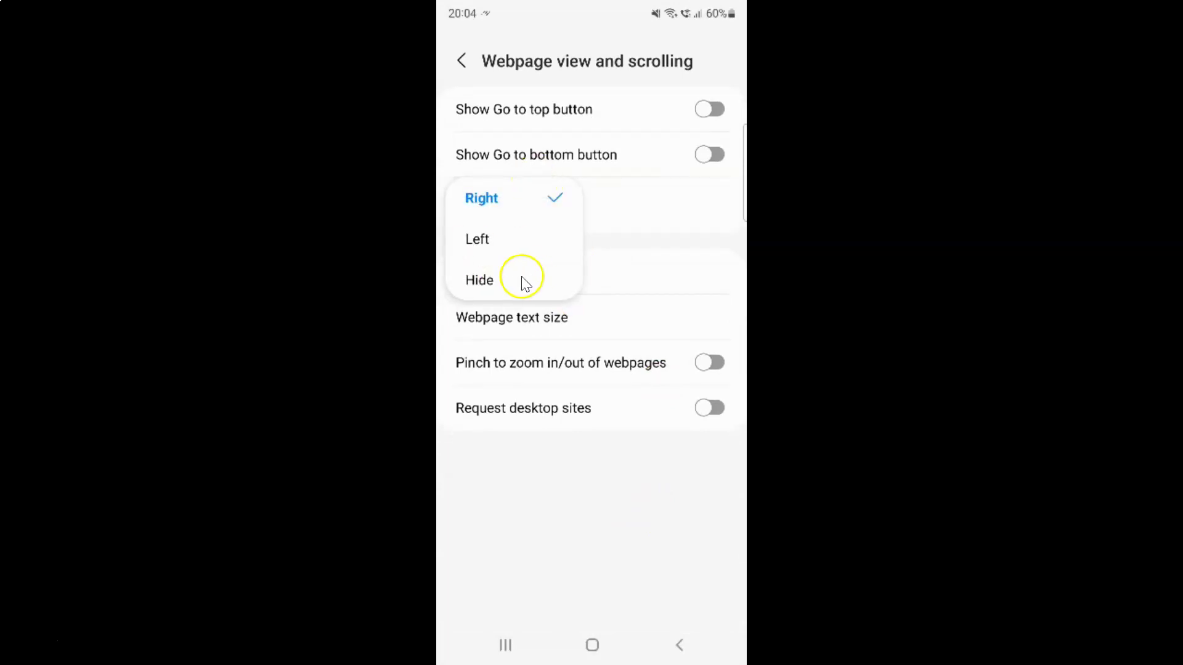
{"action": "left_click", "coordinate": [499, 284]}
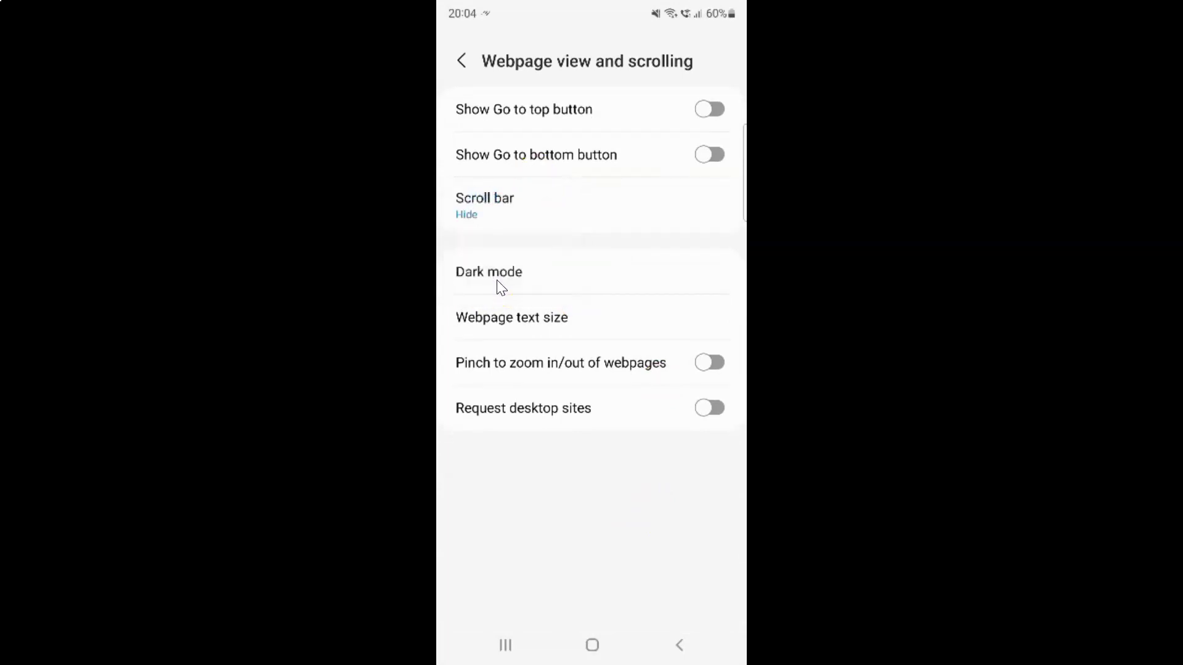
- Back out to the TechMeSpot article and scroll it with no scroll bar showing
{"action": "left_click", "coordinate": [468, 61]}
{"action": "left_click", "coordinate": [468, 62]}
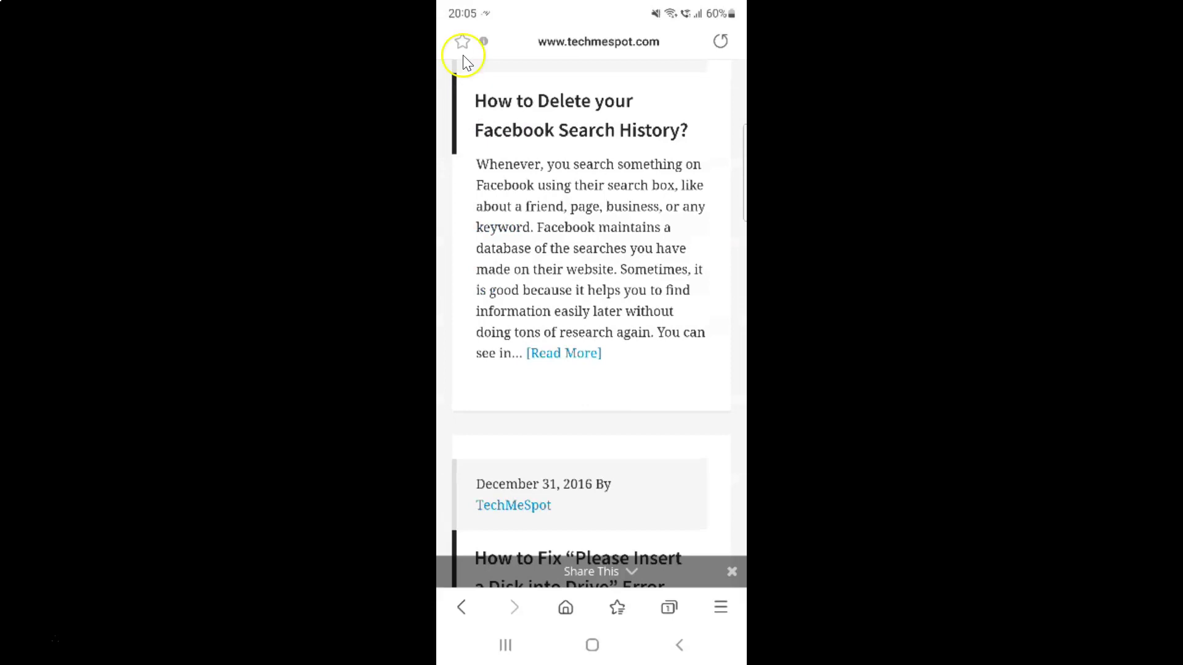
{"action": "scroll", "coordinate": [605, 263], "scroll_direction": "down", "scroll_amount": 5}
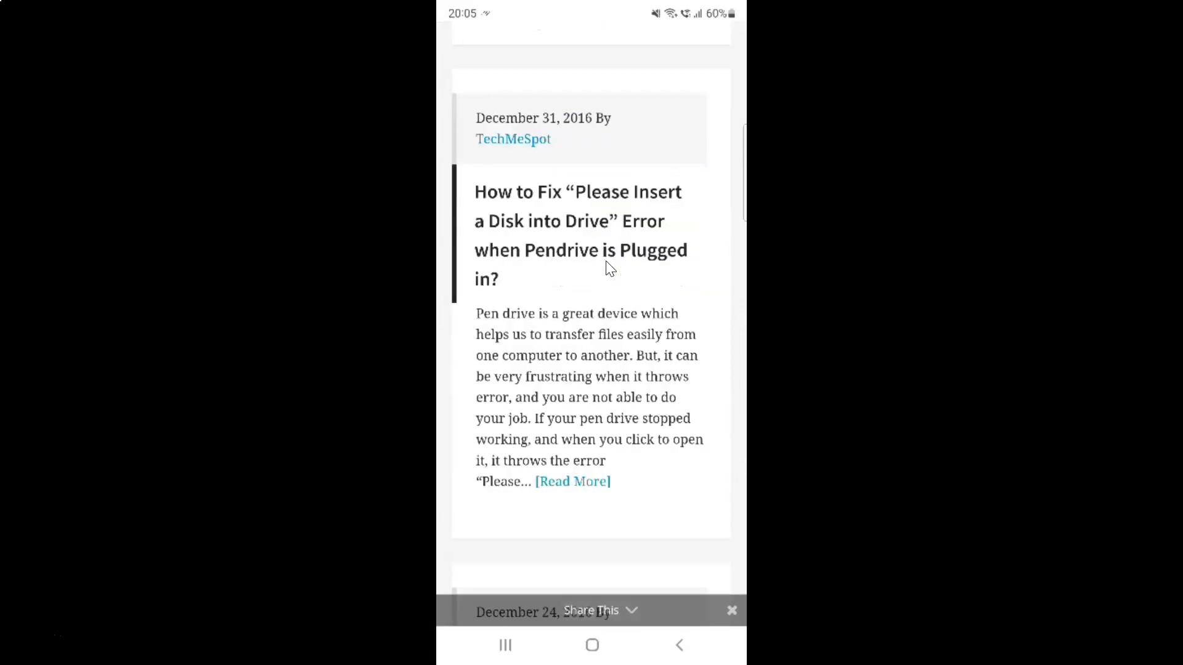
{"action": "scroll", "coordinate": [605, 198], "scroll_direction": "up", "scroll_amount": 3}
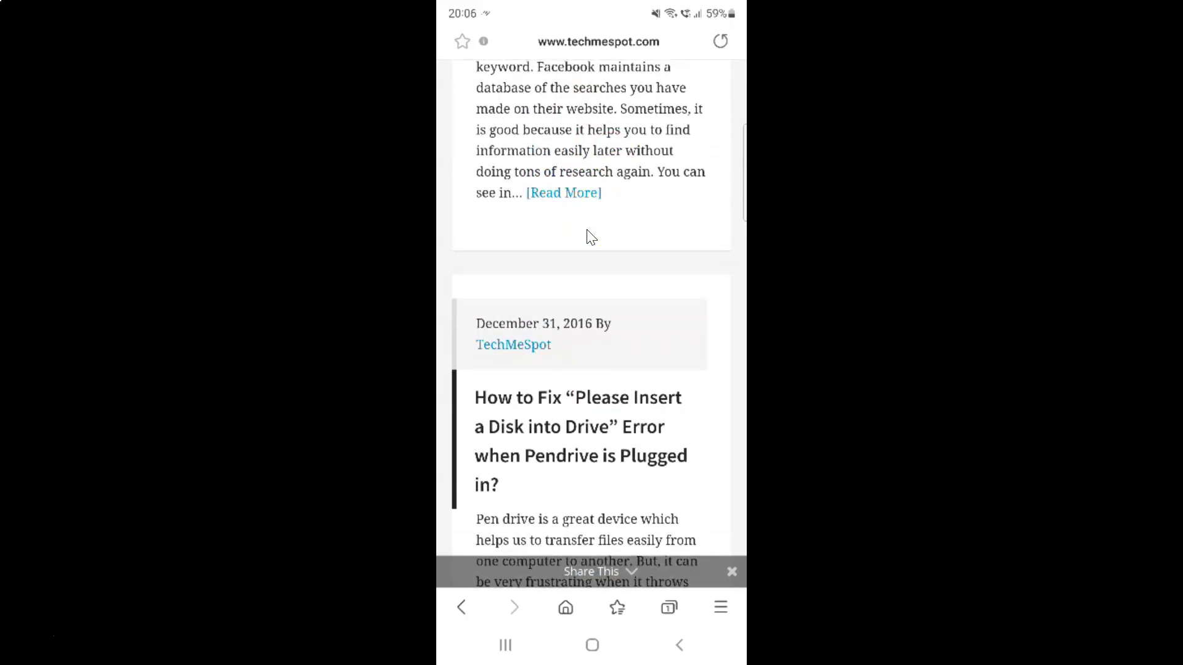
- Under Settings > Webpage view and scrolling, set Scroll bar to Right, then return to the article
{"action": "left_click", "coordinate": [710, 609]}
{"action": "left_click", "coordinate": [708, 607]}
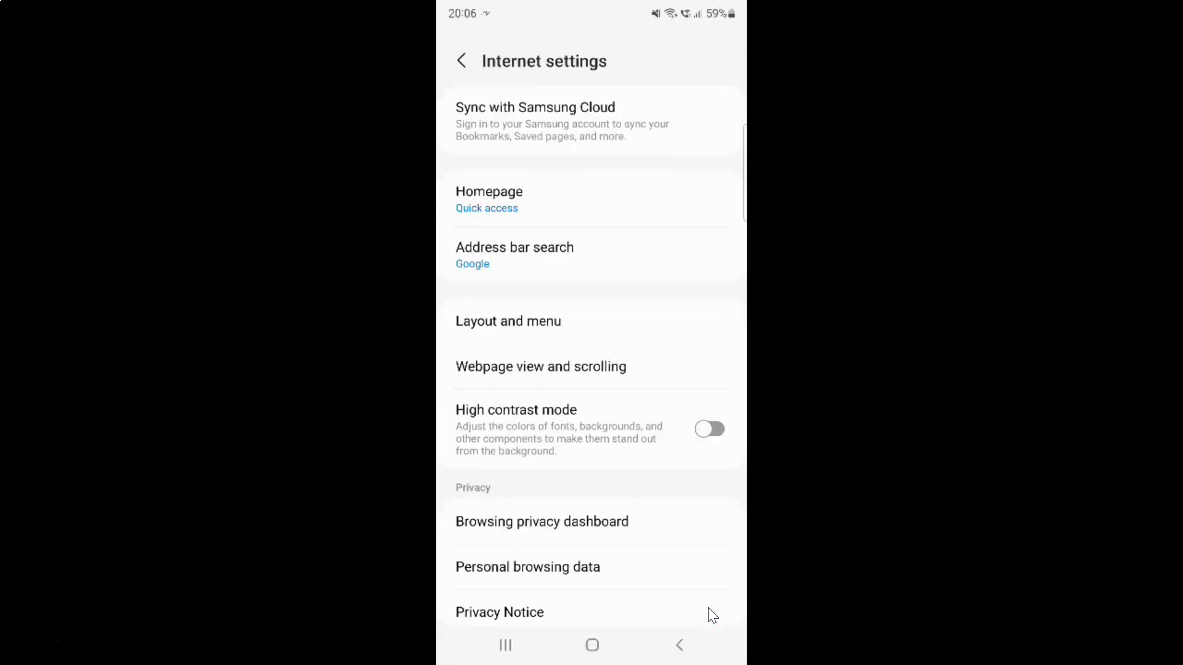
{"action": "left_click", "coordinate": [616, 367]}
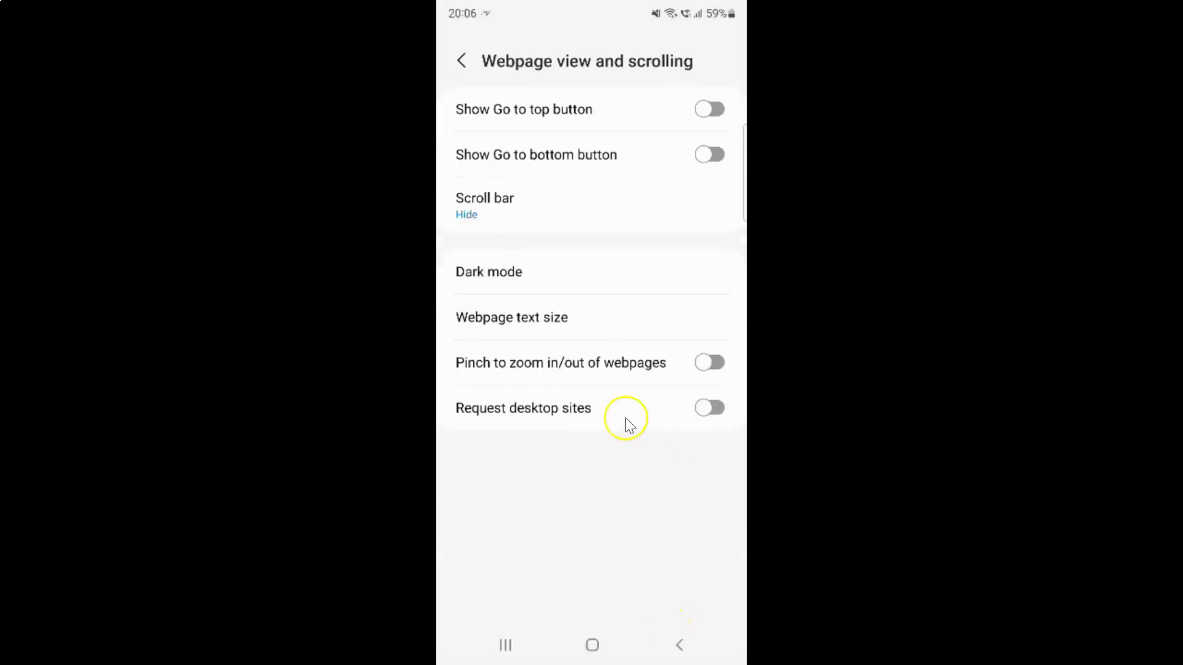
{"action": "left_click", "coordinate": [507, 216]}
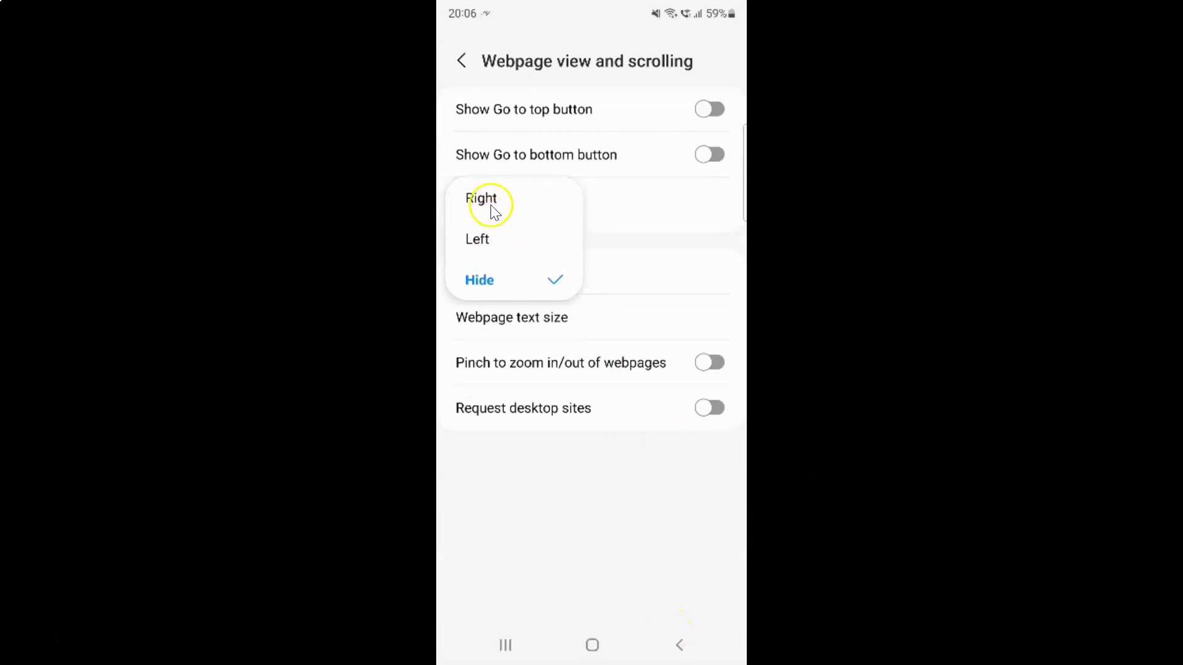
{"action": "left_click", "coordinate": [490, 203]}
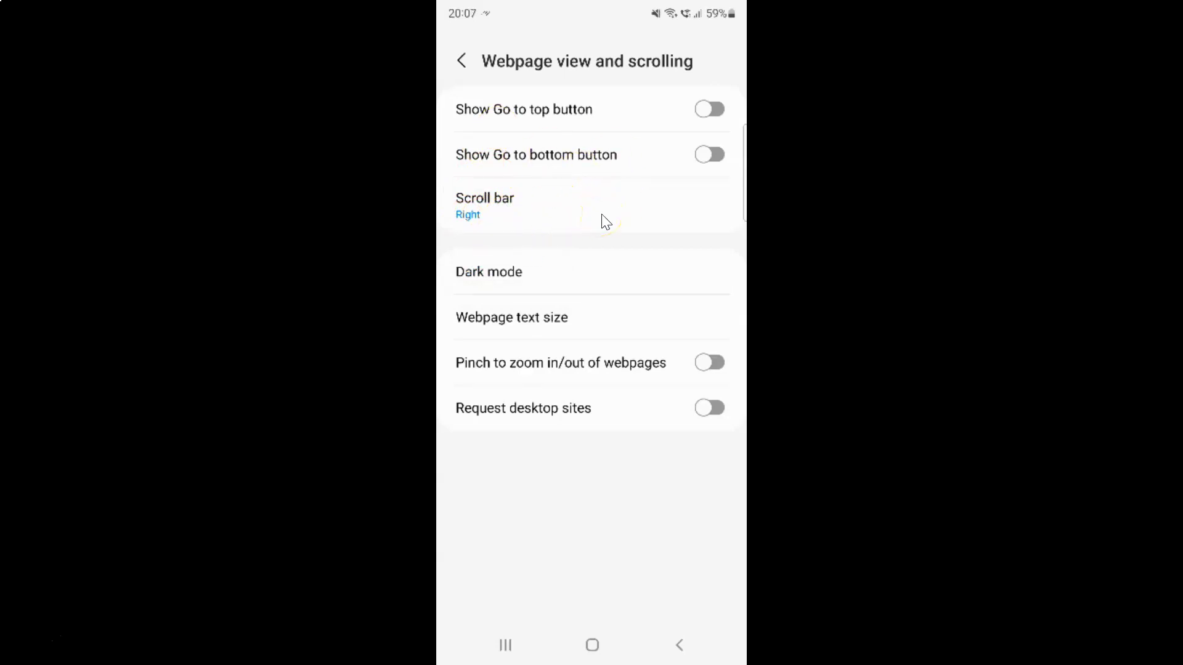
{"action": "left_click", "coordinate": [462, 67]}
{"action": "left_click", "coordinate": [462, 65]}
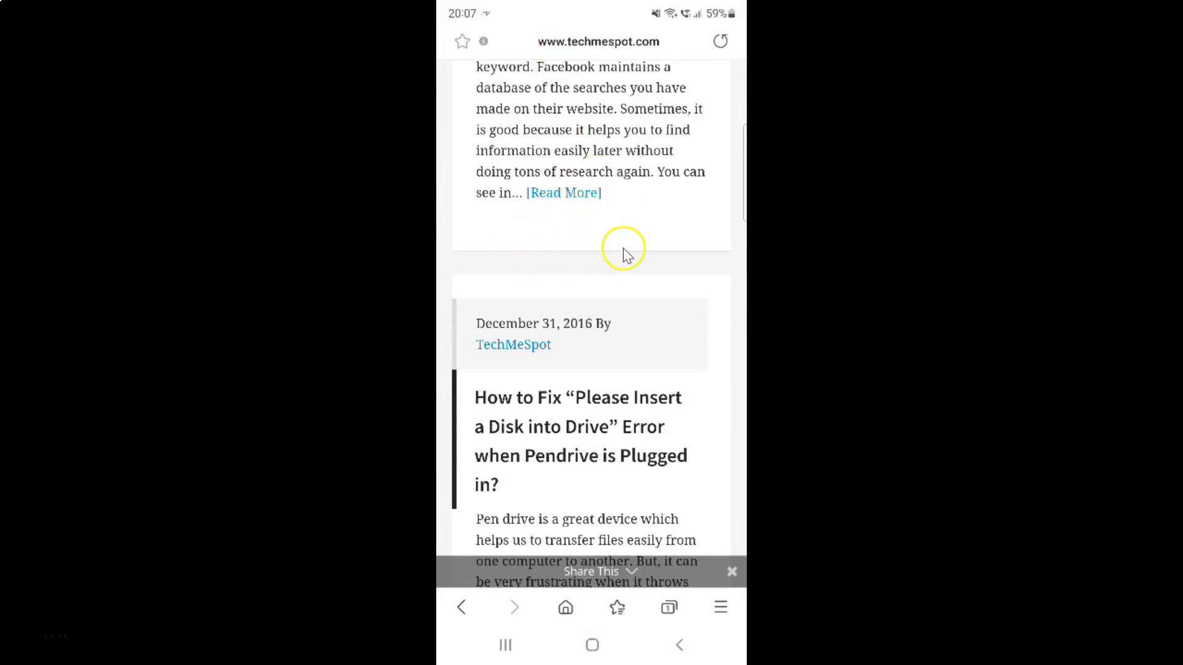
- Open Recent apps to close the running Samsung Internet browser
{"action": "left_click", "coordinate": [504, 645]}
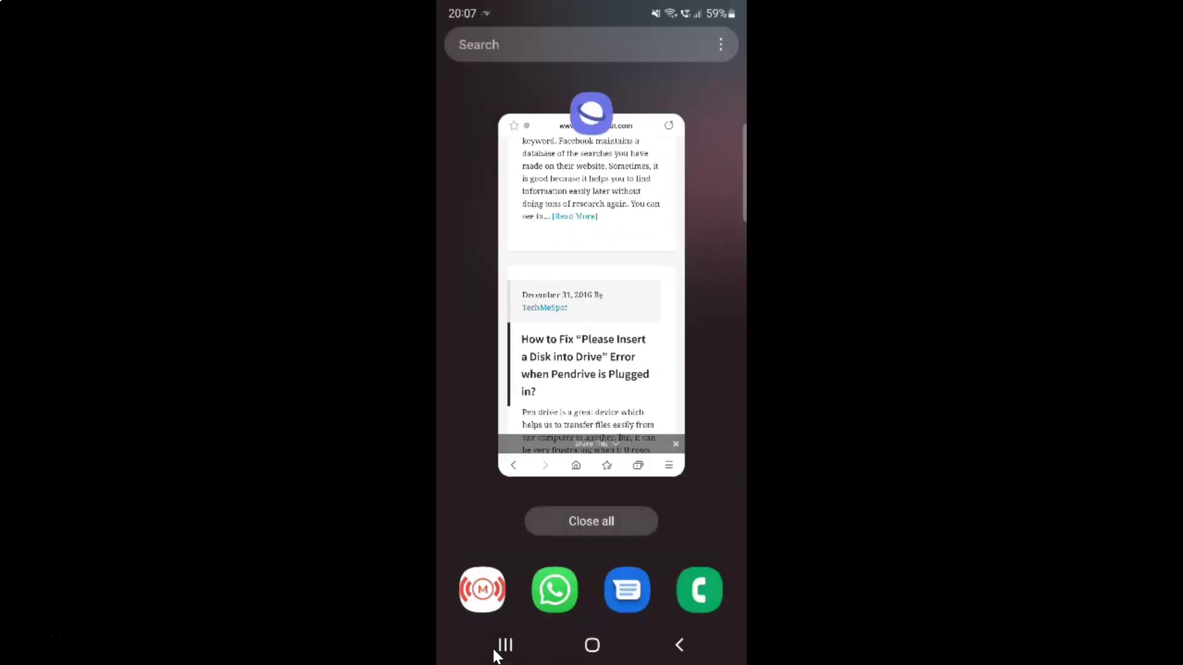